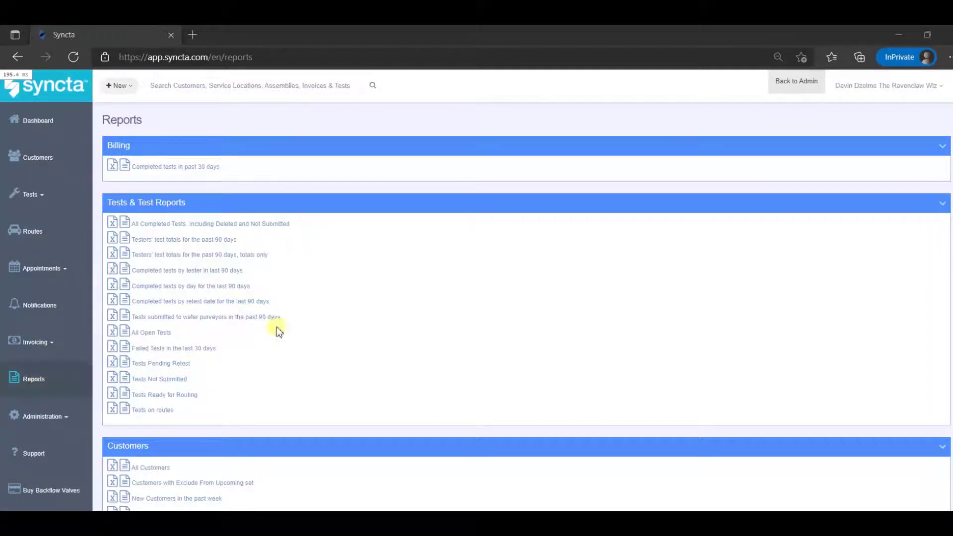
{"action": "scroll", "coordinate": [237, 256], "scroll_direction": "down", "scroll_amount": 4}
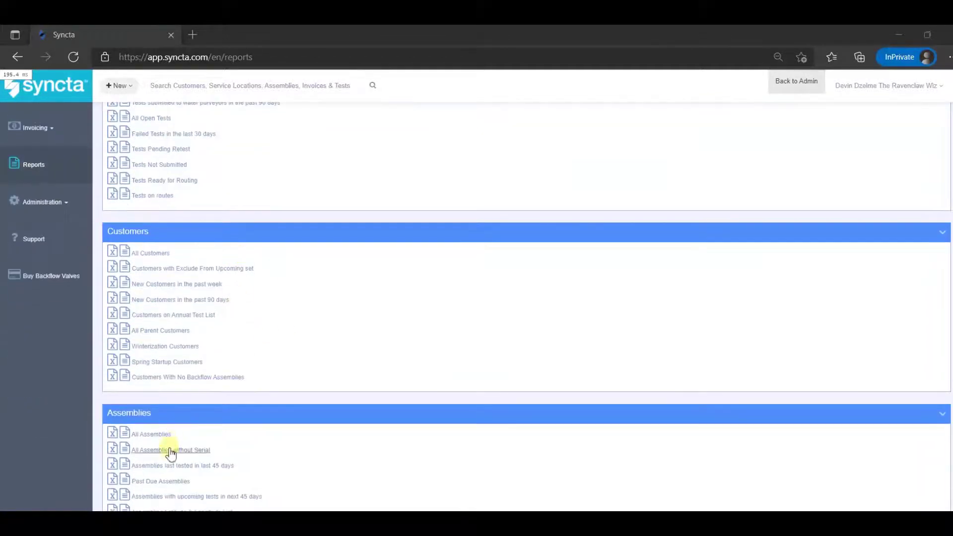
{"action": "scroll", "coordinate": [246, 419], "scroll_direction": "up", "scroll_amount": 4}
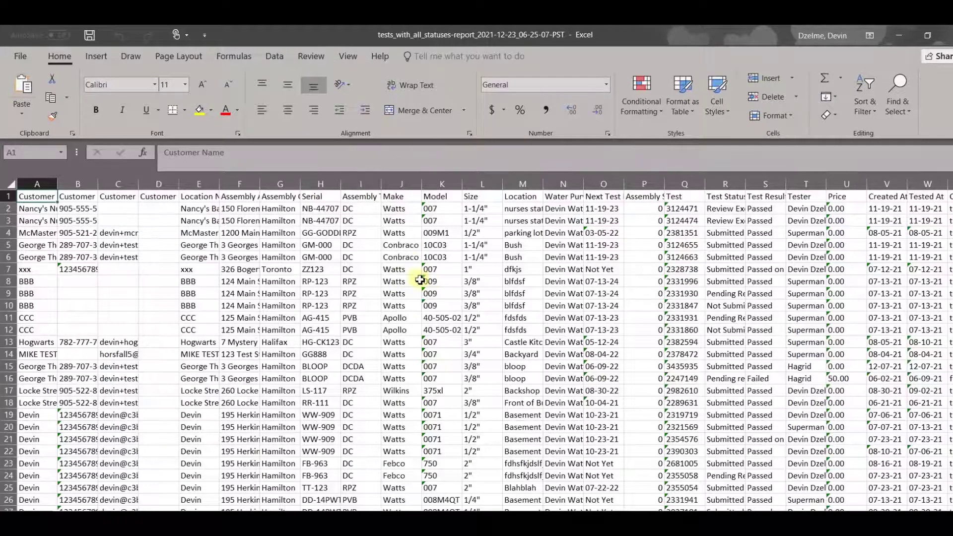
Convert the exported test report data in A1:AF108 into a table with headers.
{"action": "left_click", "coordinate": [94, 62]}
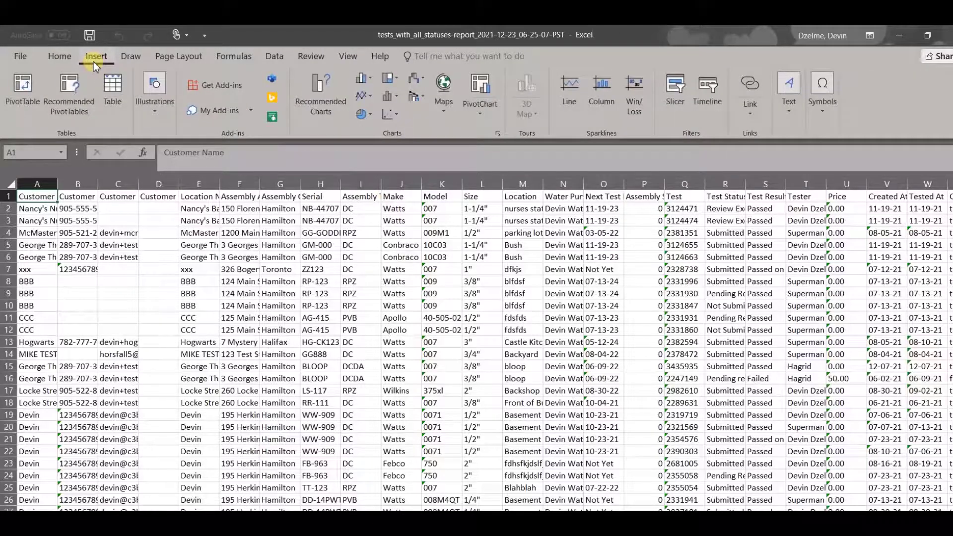
{"action": "left_click", "coordinate": [113, 89]}
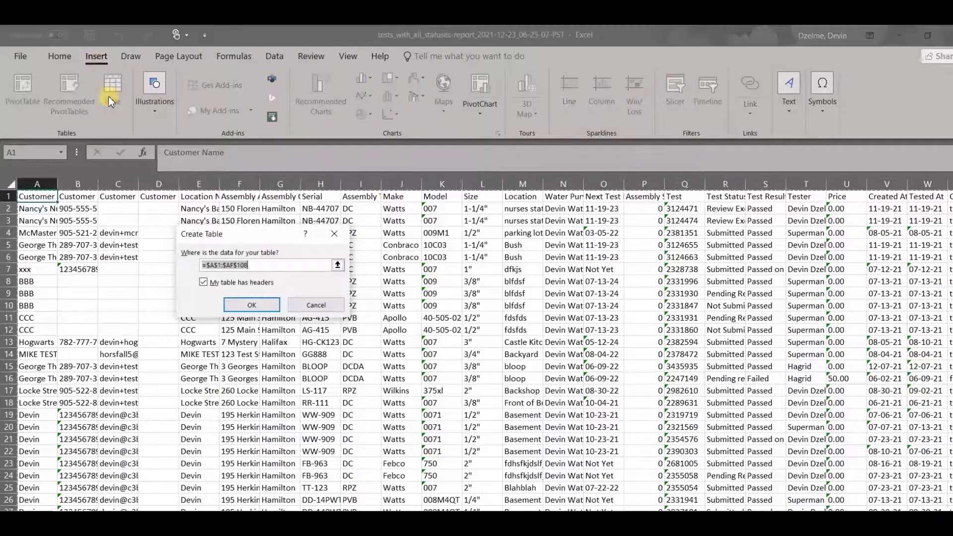
{"action": "left_click", "coordinate": [337, 265]}
{"action": "left_click", "coordinate": [42, 197]}
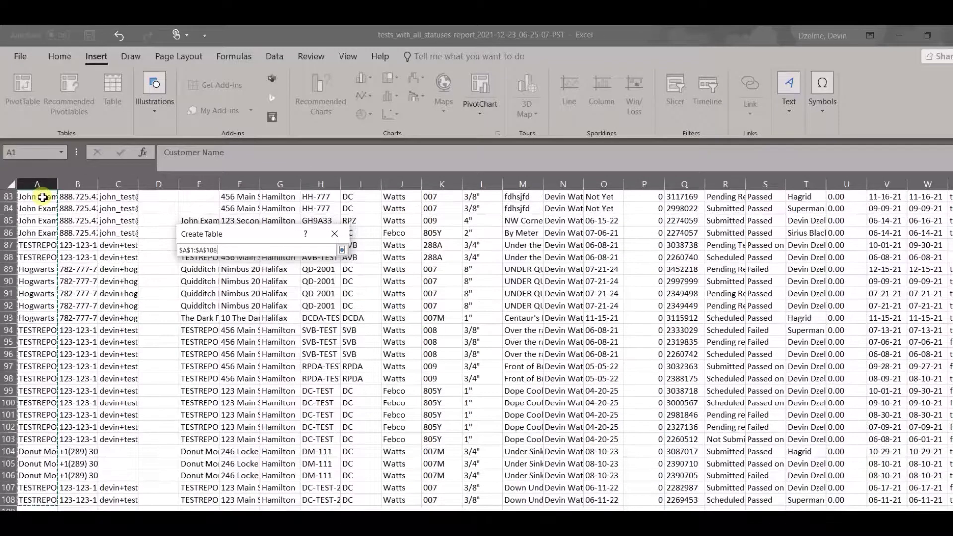
{"action": "key", "text": "ctrl+shift+Right"}
{"action": "key", "text": "Return"}
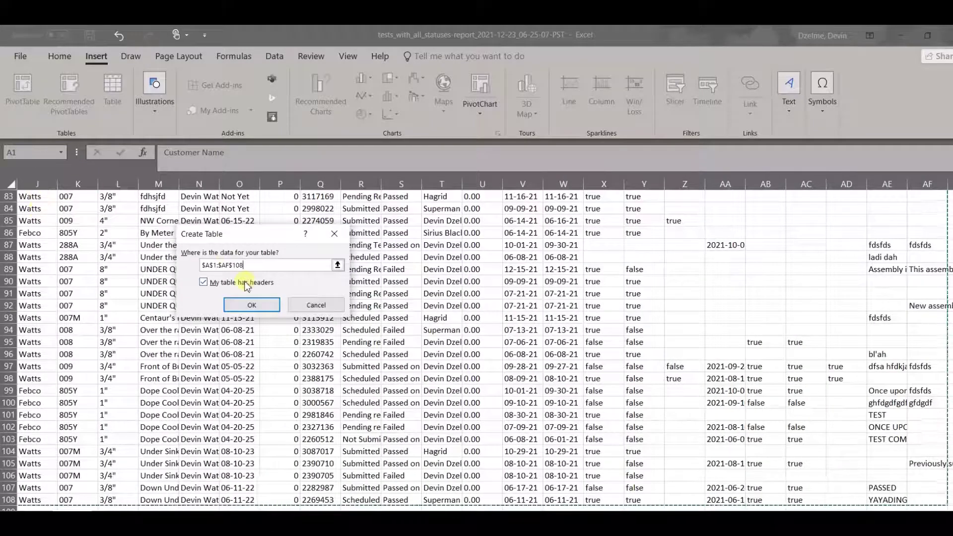
{"action": "left_click", "coordinate": [252, 304]}
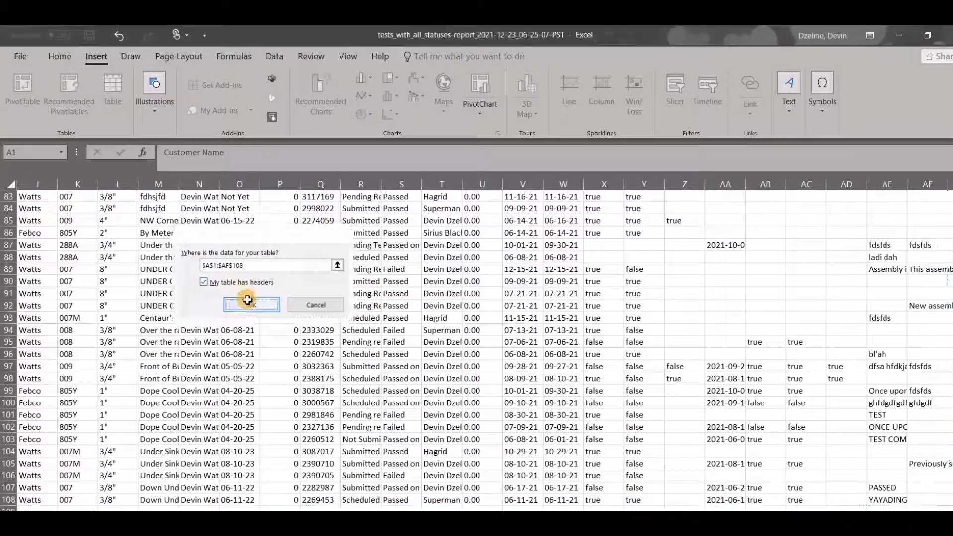
Sort the table by Customer Name from A to Z.
{"action": "scroll", "coordinate": [314, 347], "scroll_direction": "up", "scroll_amount": 20}
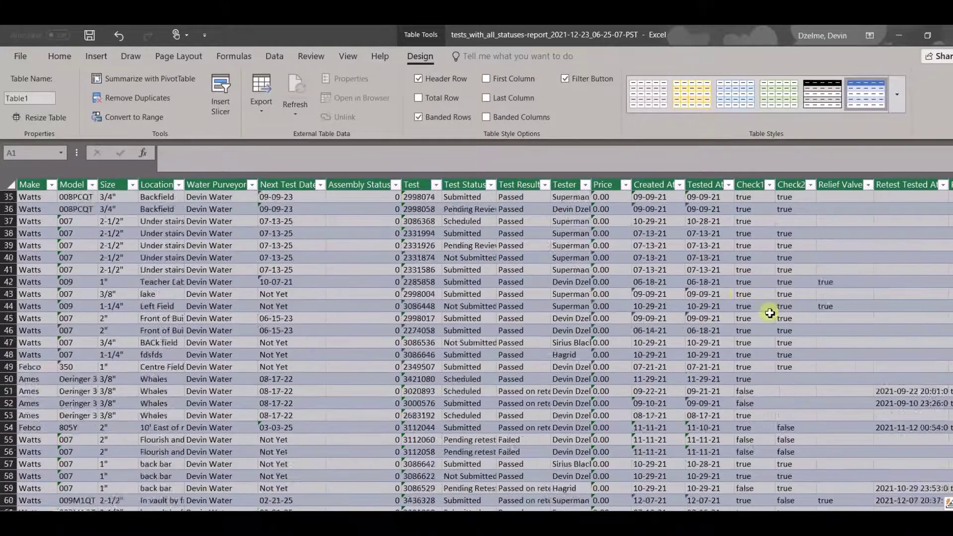
{"action": "left_click_drag", "start_coordinate": [951, 519], "coordinate": [825, 520]}
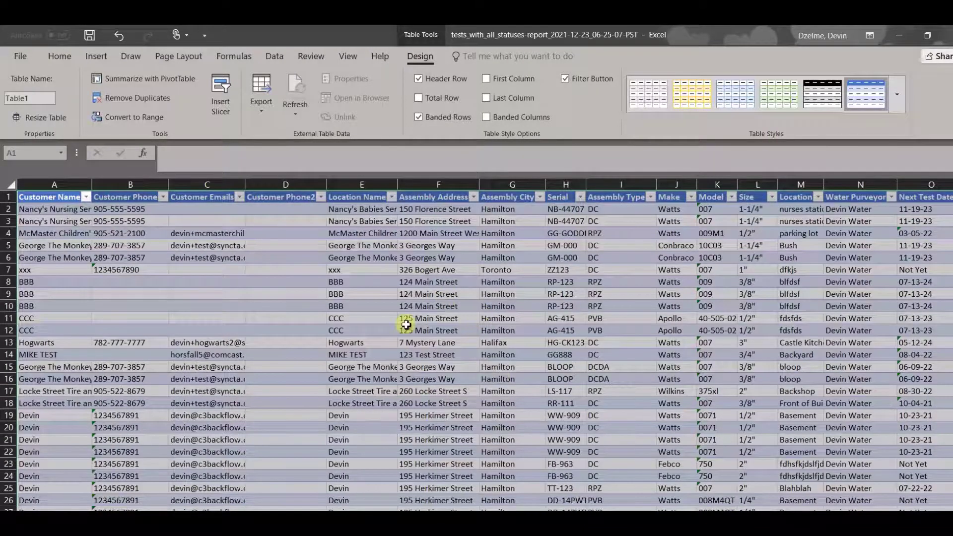
{"action": "left_click", "coordinate": [89, 198]}
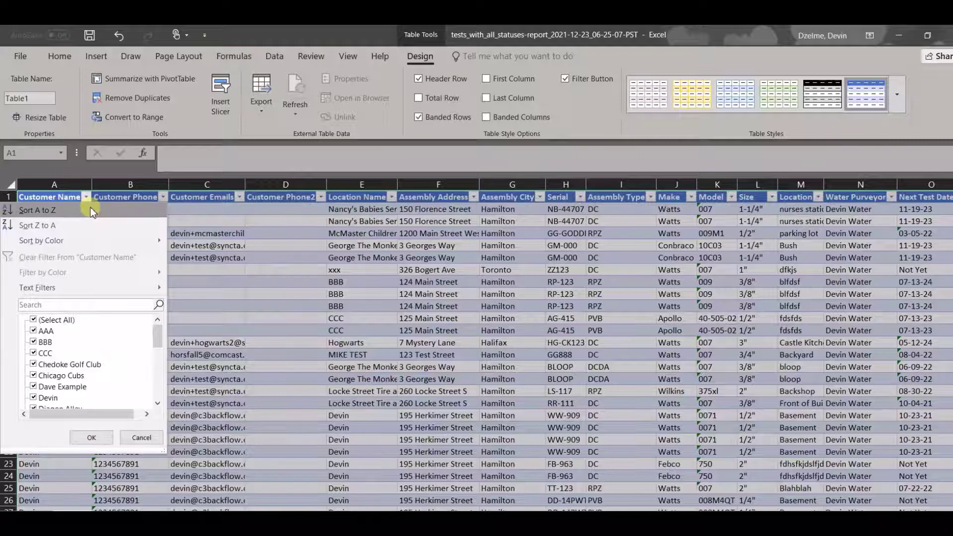
{"action": "left_click", "coordinate": [92, 212]}
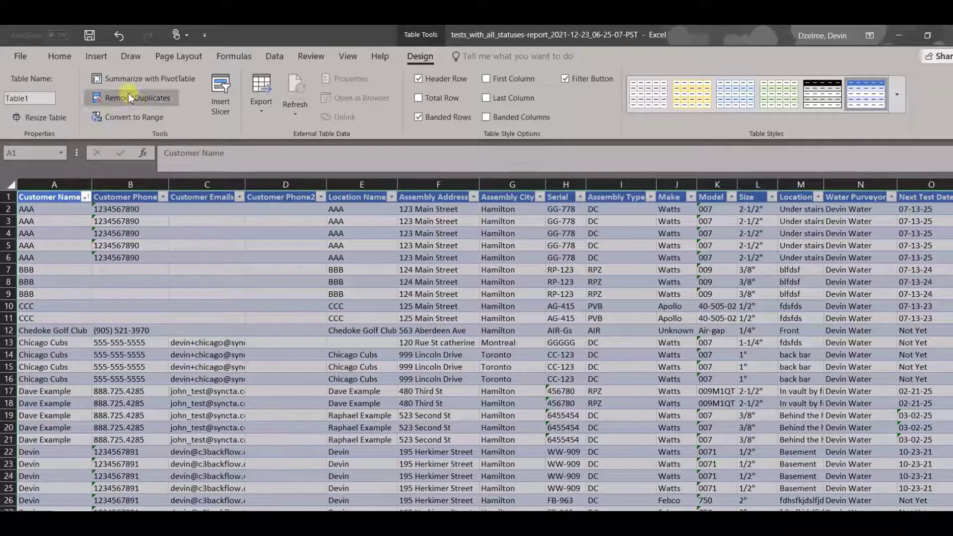
Insert slicers for Customer Name, Serial, Water Purveyor, Test Result, Tester and Price.
{"action": "left_click", "coordinate": [100, 57]}
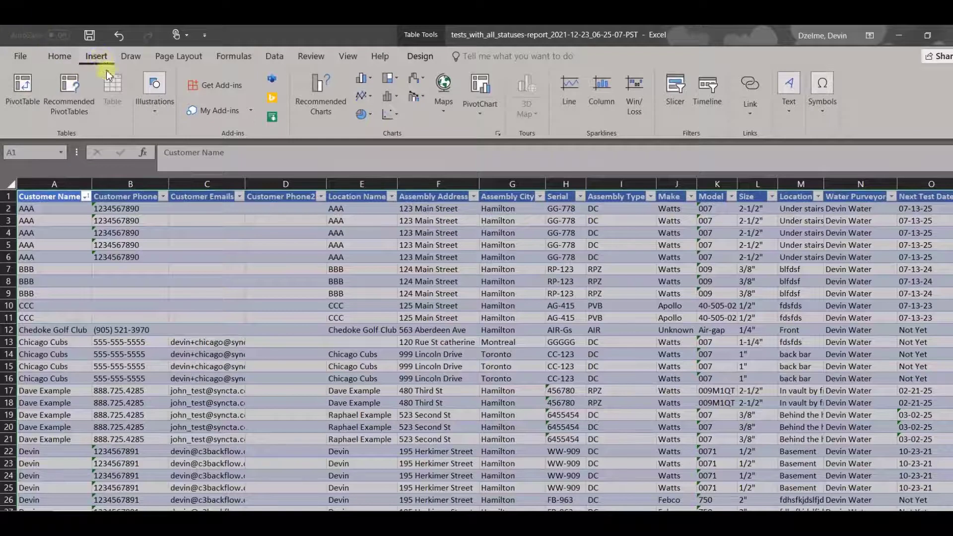
{"action": "left_click", "coordinate": [675, 92]}
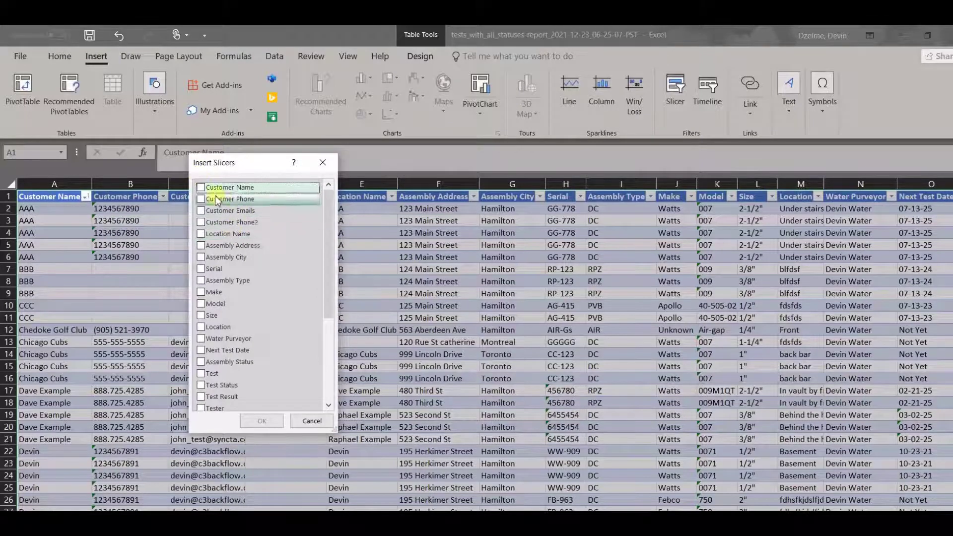
{"action": "left_click", "coordinate": [201, 188]}
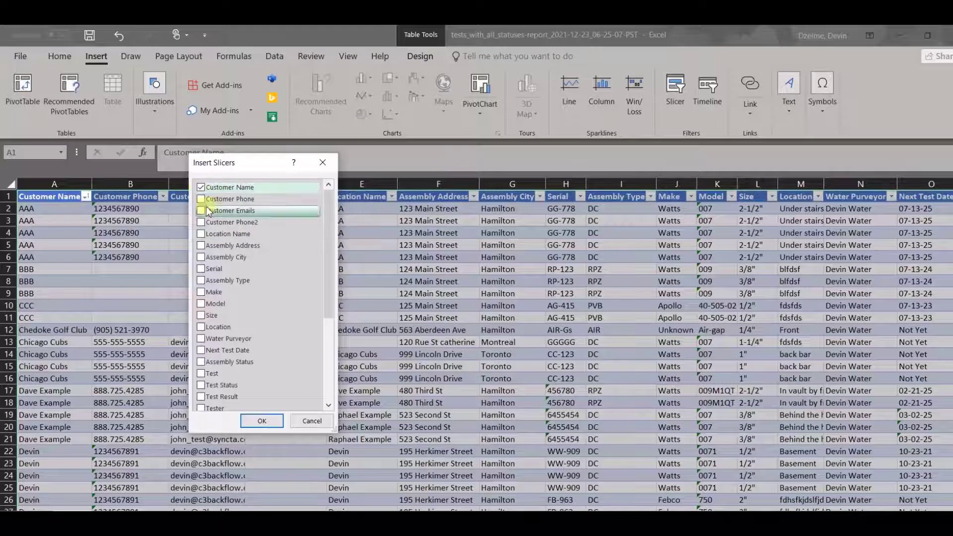
{"action": "left_click", "coordinate": [200, 271]}
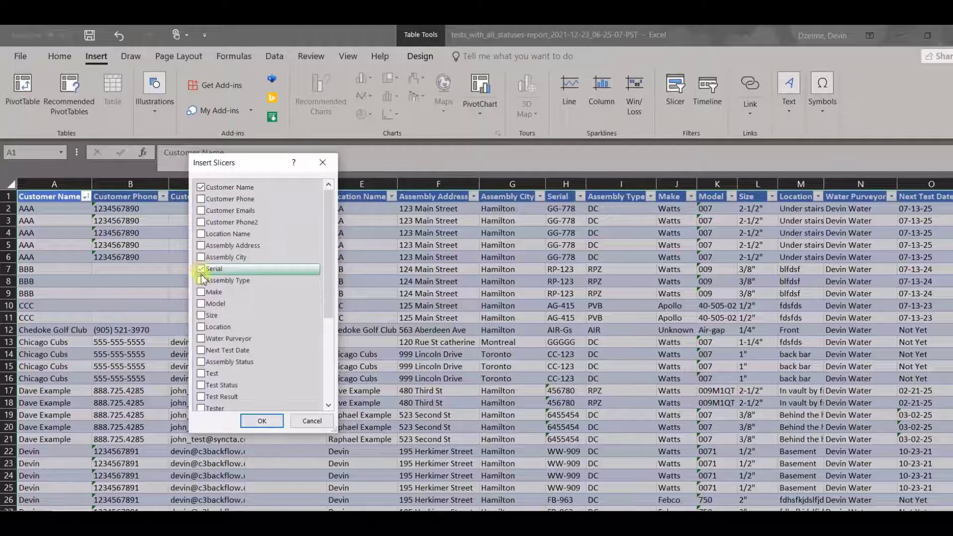
{"action": "left_click", "coordinate": [201, 340]}
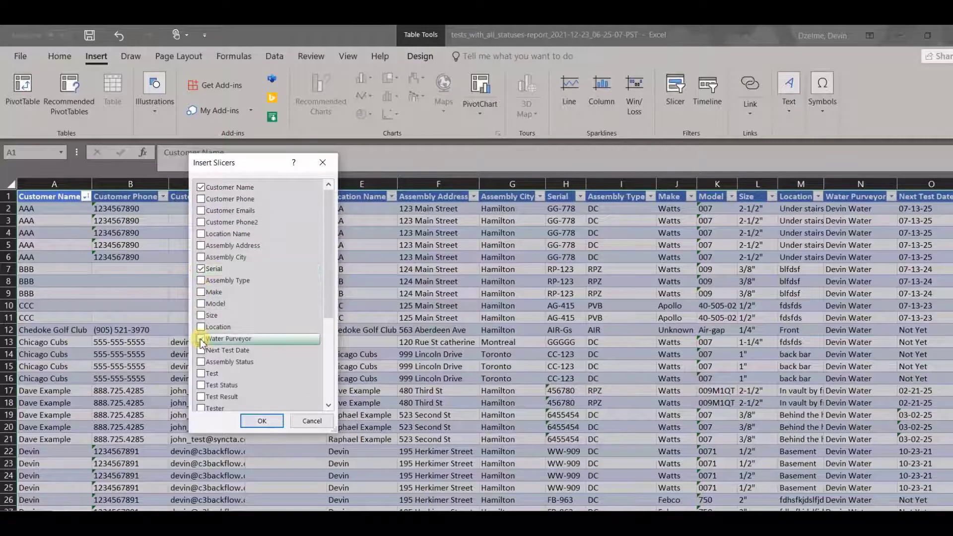
{"action": "scroll", "coordinate": [202, 342], "scroll_direction": "down", "scroll_amount": 1}
{"action": "left_click", "coordinate": [201, 368]}
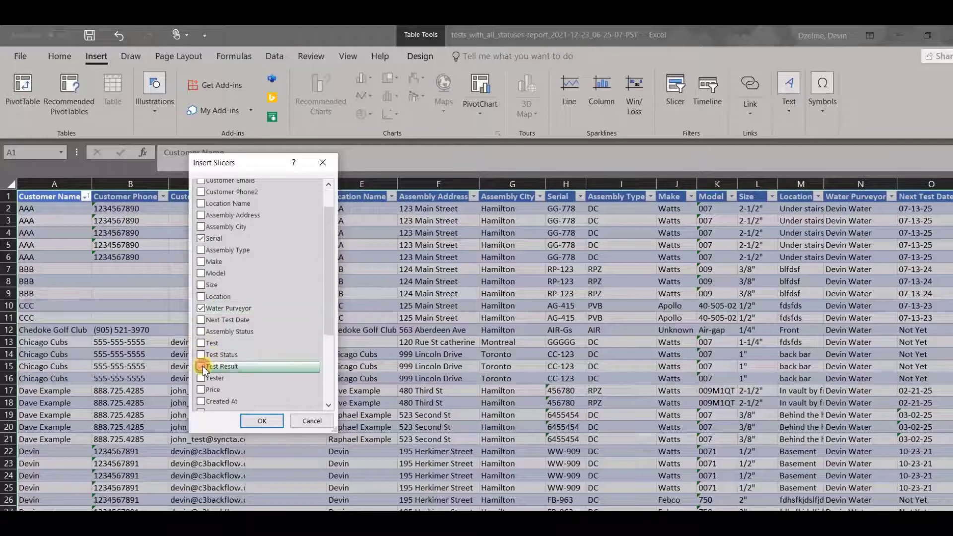
{"action": "left_click", "coordinate": [201, 379]}
{"action": "left_click", "coordinate": [201, 390]}
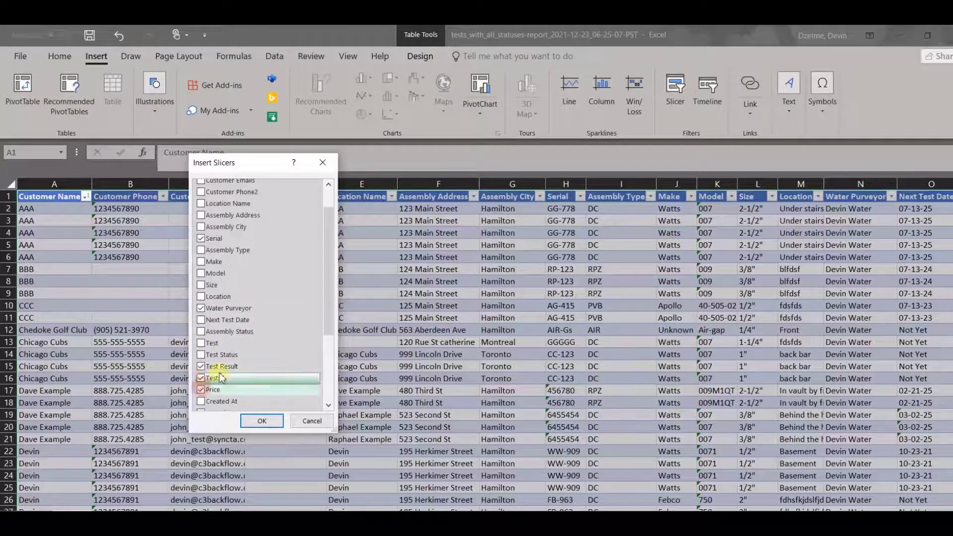
{"action": "scroll", "coordinate": [218, 382], "scroll_direction": "down", "scroll_amount": 3}
{"action": "scroll", "coordinate": [230, 369], "scroll_direction": "down", "scroll_amount": 1}
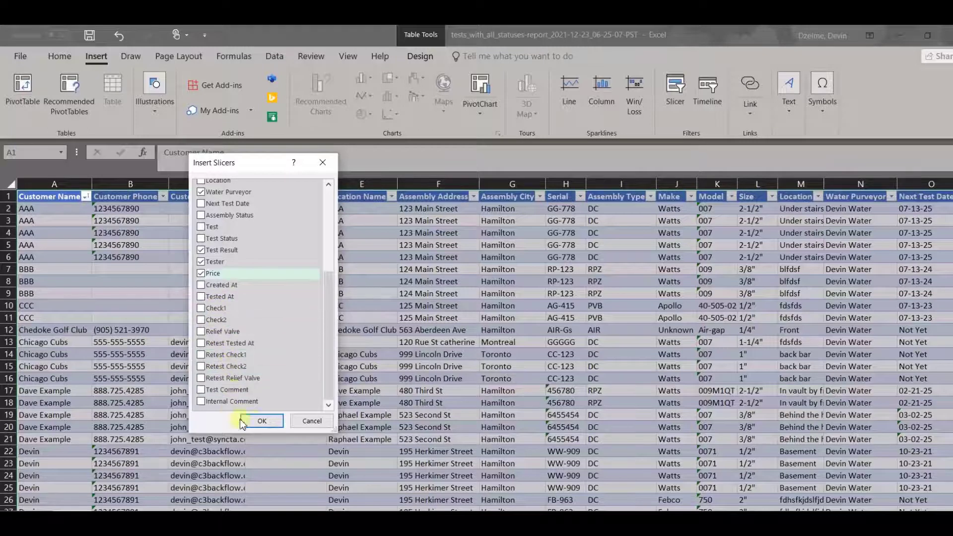
{"action": "left_click", "coordinate": [256, 420]}
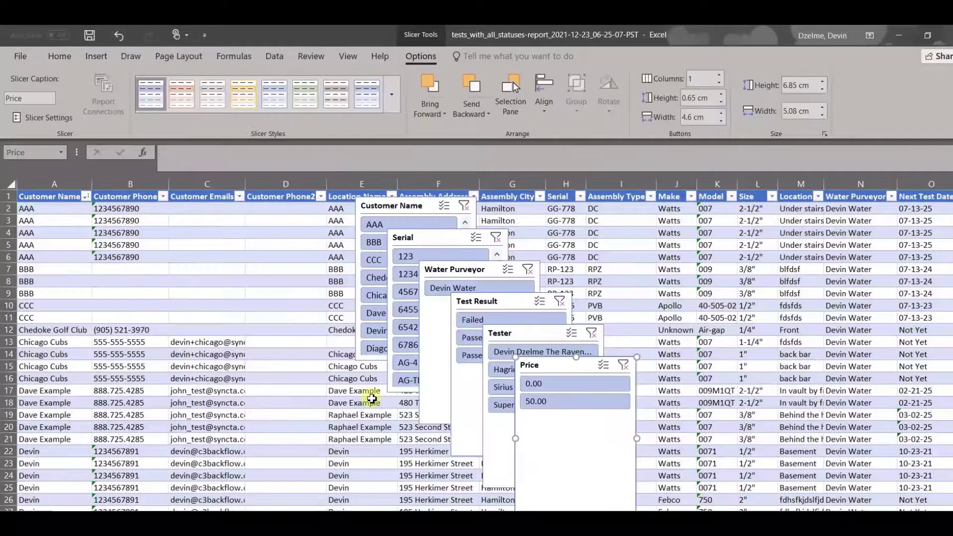
Select all six slicers and move them together to the empty columns beyond Internal Comment.
{"action": "left_click", "coordinate": [420, 208]}
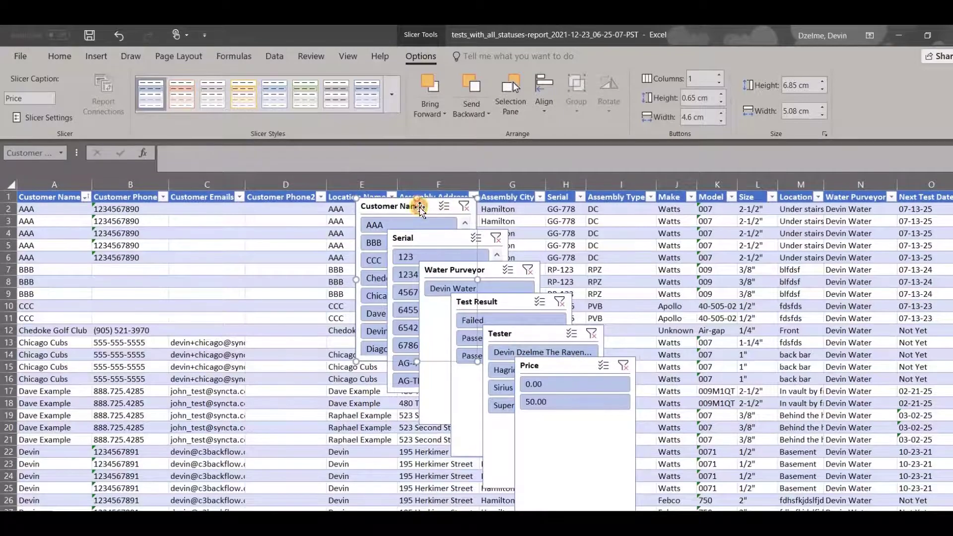
{"action": "left_click", "coordinate": [437, 244], "text": "ctrl"}
{"action": "left_click", "coordinate": [453, 270], "text": "ctrl"}
{"action": "left_click", "coordinate": [480, 302], "text": "ctrl"}
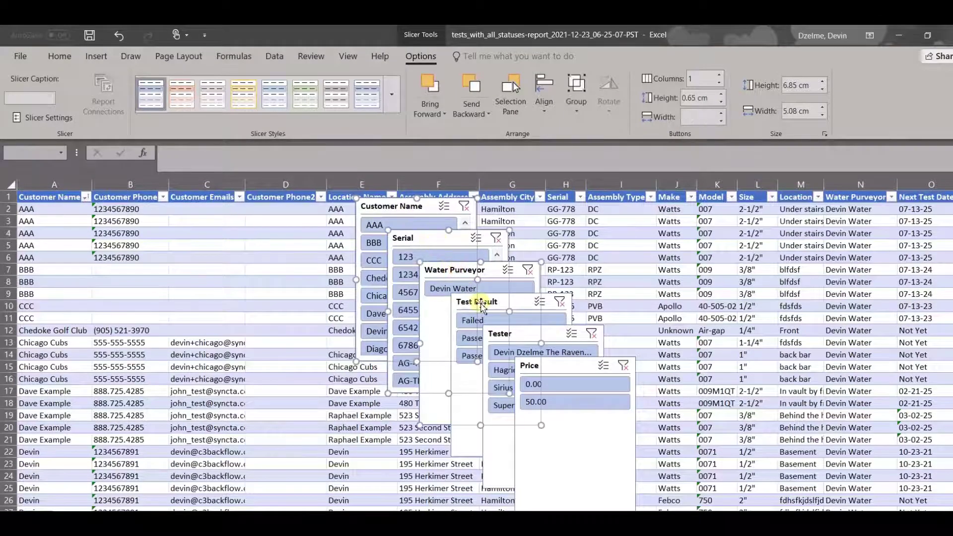
{"action": "left_click", "coordinate": [523, 335], "text": "ctrl"}
{"action": "left_click", "coordinate": [627, 428], "text": "ctrl"}
{"action": "mouse_move", "coordinate": [522, 334]}
{"action": "left_mouse_down"}
{"action": "mouse_move", "coordinate": [947, 316]}
{"action": "mouse_move", "coordinate": [872, 312]}
{"action": "mouse_move", "coordinate": [952, 316]}
{"action": "mouse_move", "coordinate": [894, 332]}
{"action": "mouse_move", "coordinate": [952, 333]}
{"action": "mouse_move", "coordinate": [884, 341]}
{"action": "mouse_move", "coordinate": [894, 397]}
{"action": "mouse_move", "coordinate": [889, 339]}
{"action": "mouse_move", "coordinate": [749, 341]}
{"action": "left_mouse_up"}
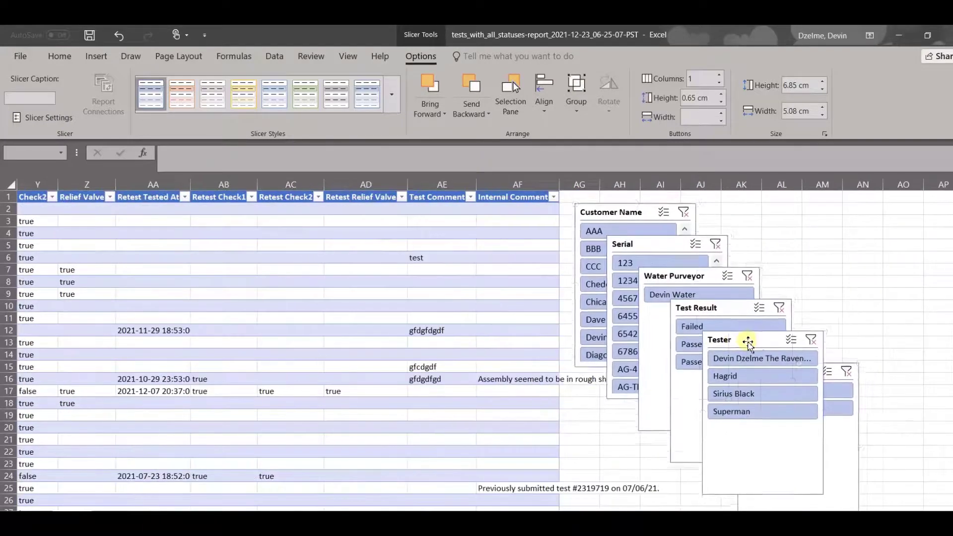
Arrange the slicers in two rows: Customer Name, Serial and Water Purveyor above Test Result, Tester and Price.
{"action": "left_click", "coordinate": [651, 245]}
{"action": "left_click_drag", "start_coordinate": [672, 243], "coordinate": [760, 209]}
{"action": "left_click", "coordinate": [782, 233]}
{"action": "left_click_drag", "start_coordinate": [700, 264], "coordinate": [876, 204]}
{"action": "left_click_drag", "start_coordinate": [733, 304], "coordinate": [639, 374]}
{"action": "left_click_drag", "start_coordinate": [710, 338], "coordinate": [599, 407]}
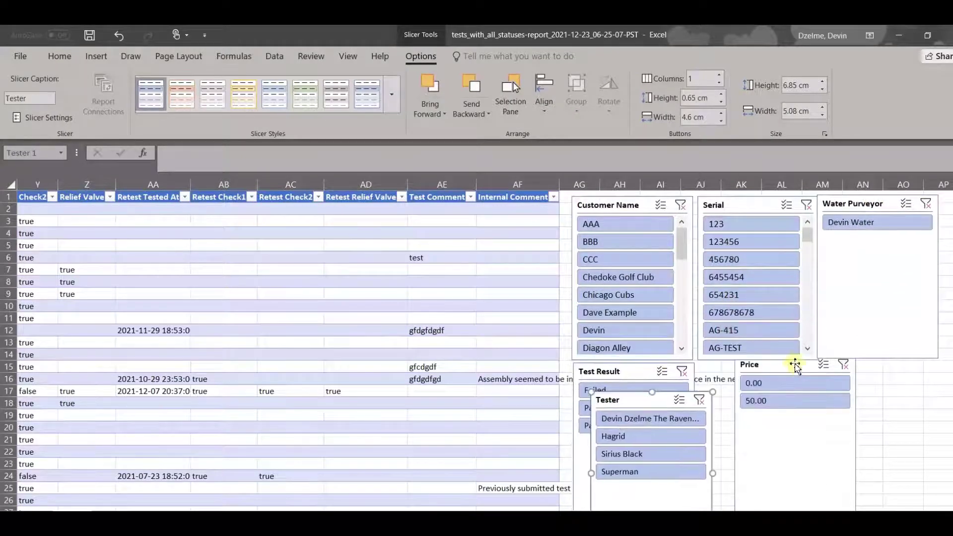
{"action": "left_click_drag", "start_coordinate": [792, 366], "coordinate": [877, 368]}
{"action": "left_click_drag", "start_coordinate": [636, 402], "coordinate": [753, 373]}
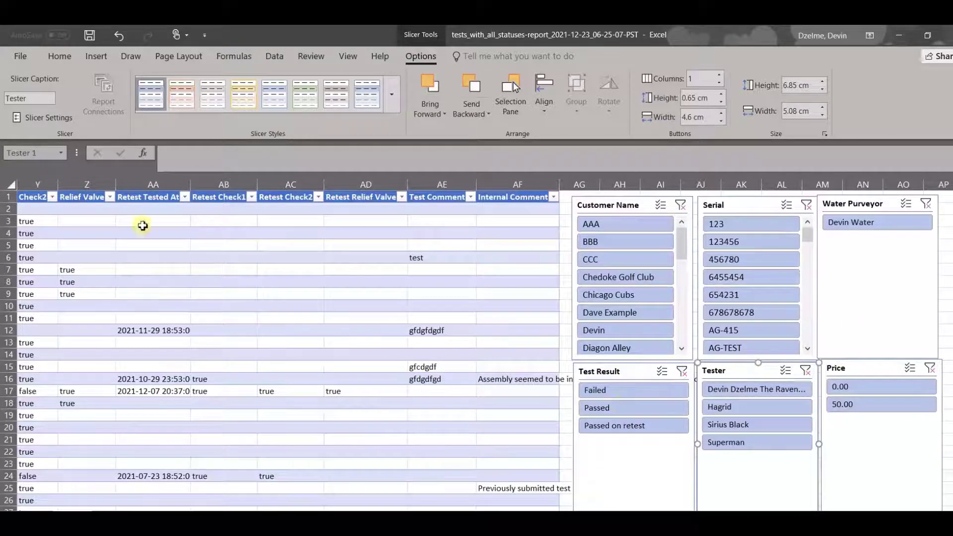
Filter the table to tests with the Passed result and view the filtered rows.
{"action": "left_click", "coordinate": [640, 409]}
{"action": "left_click_drag", "start_coordinate": [745, 519], "coordinate": [620, 518]}
{"action": "mouse_move", "coordinate": [748, 519]}
{"action": "left_mouse_down"}
{"action": "mouse_move", "coordinate": [950, 519]}
{"action": "mouse_move", "coordinate": [760, 518]}
{"action": "left_mouse_up"}
Delete the five duplicate slicers covering the table: Customer Name, Serial, Water Purveyor, Test Result and Tester.
{"action": "left_click", "coordinate": [320, 212]}
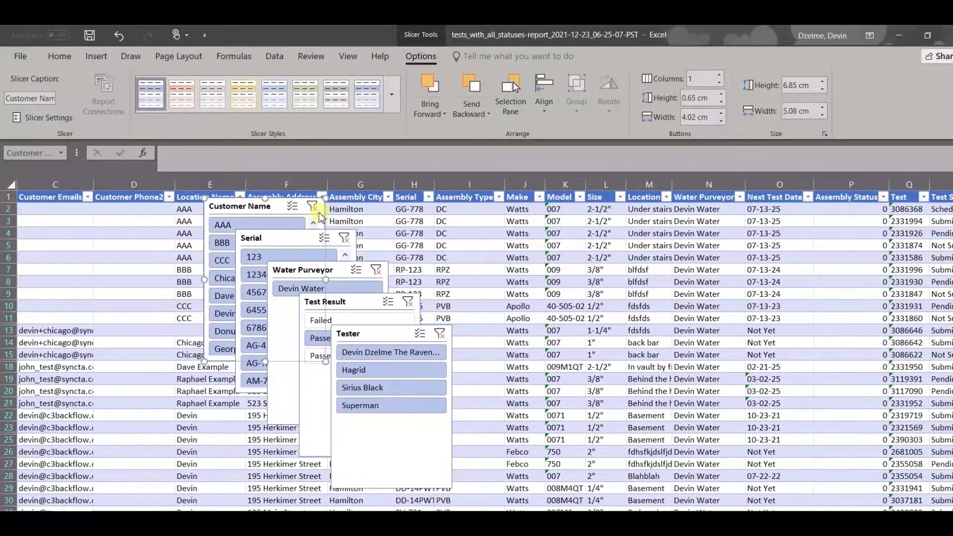
{"action": "left_click", "coordinate": [308, 239], "text": "ctrl"}
{"action": "left_click", "coordinate": [317, 271], "text": "ctrl"}
{"action": "left_click", "coordinate": [355, 305], "text": "ctrl"}
{"action": "left_click", "coordinate": [377, 334], "text": "ctrl"}
{"action": "key", "text": "Delete"}
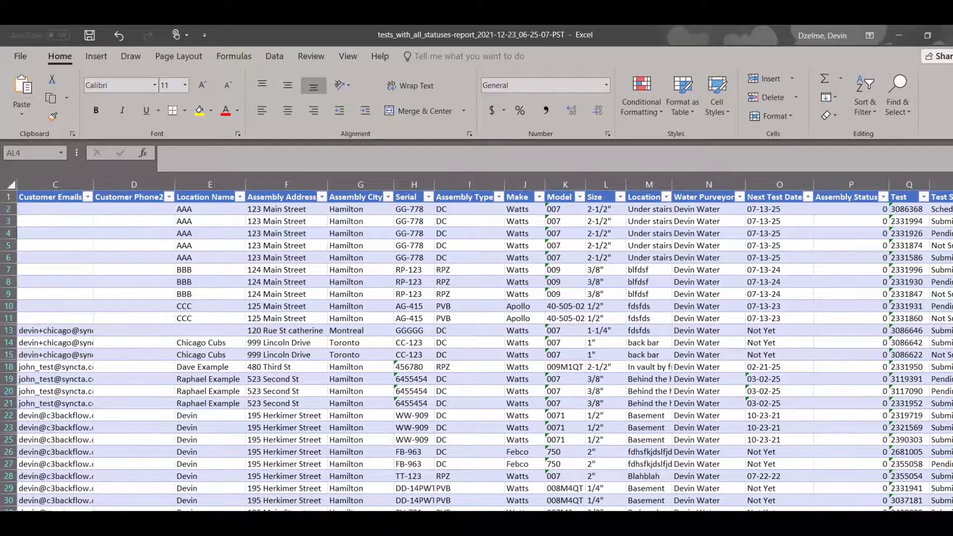
Switch the Test Result filter between Failed, Passed and Passed on retest to compare the matching records.
{"action": "scroll", "coordinate": [827, 501], "scroll_direction": "right", "scroll_amount": 8}
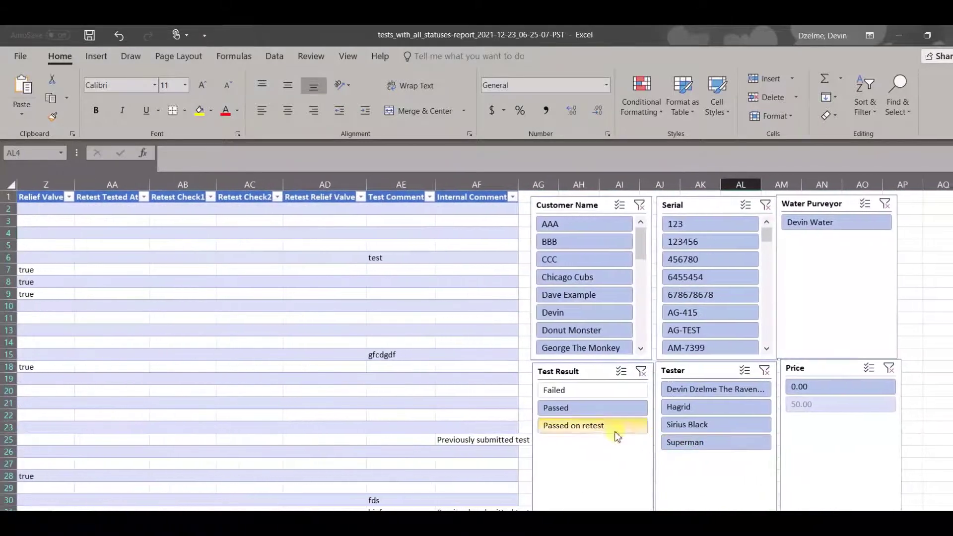
{"action": "left_click", "coordinate": [607, 391]}
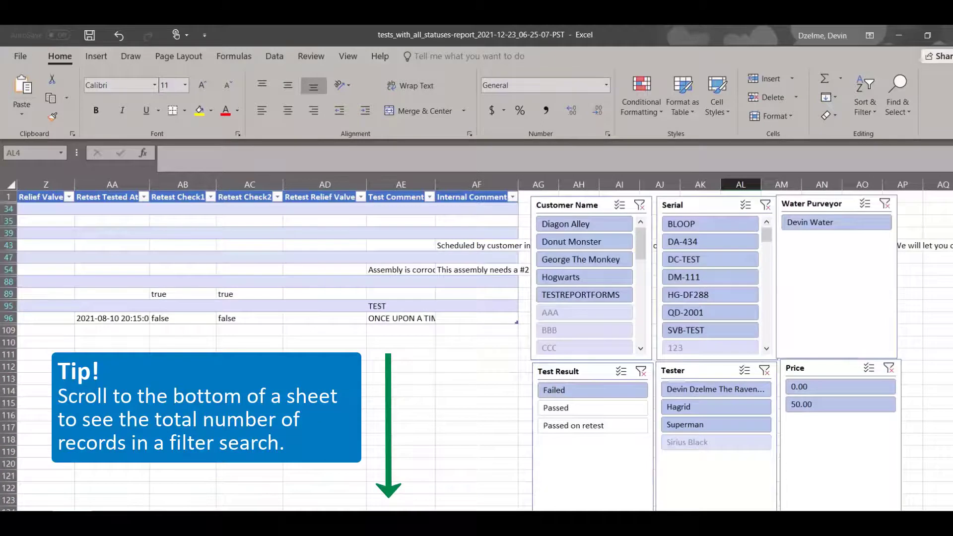
{"action": "left_click", "coordinate": [558, 424]}
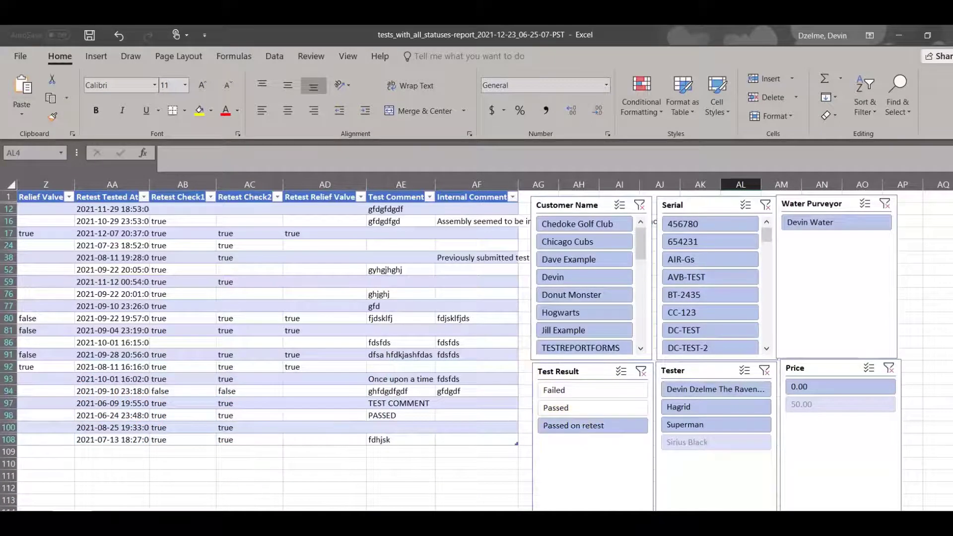
{"action": "left_click", "coordinate": [602, 392]}
{"action": "left_click", "coordinate": [602, 408]}
{"action": "left_click", "coordinate": [604, 425]}
{"action": "left_click", "coordinate": [612, 392]}
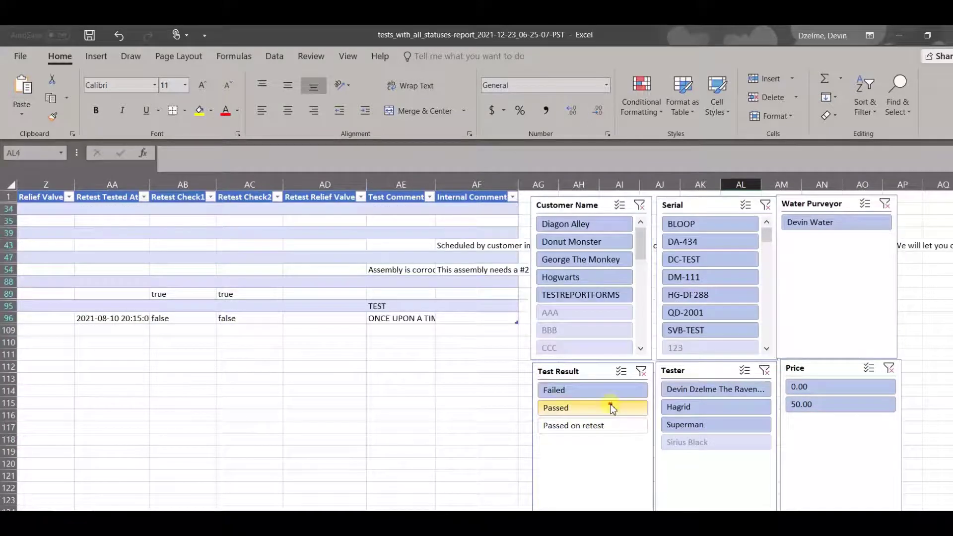
{"action": "left_click", "coordinate": [610, 425]}
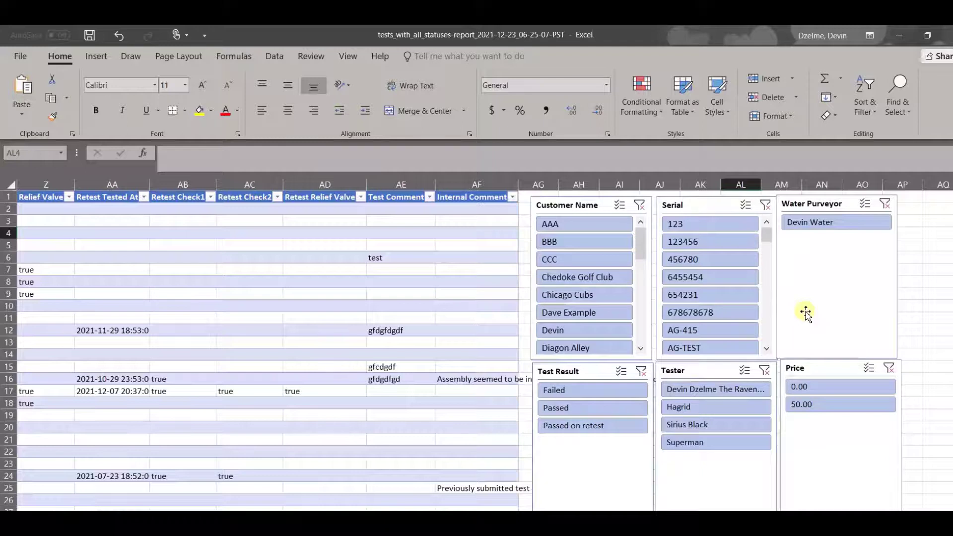
Filter the table to the first listed tester and include the 50.00 price.
{"action": "left_click", "coordinate": [737, 389]}
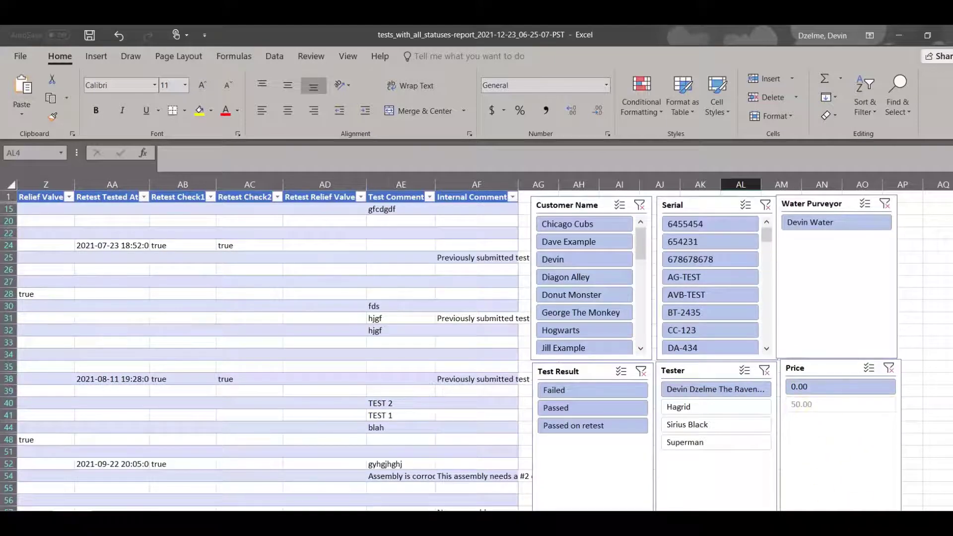
{"action": "left_click_drag", "start_coordinate": [845, 517], "coordinate": [847, 479]}
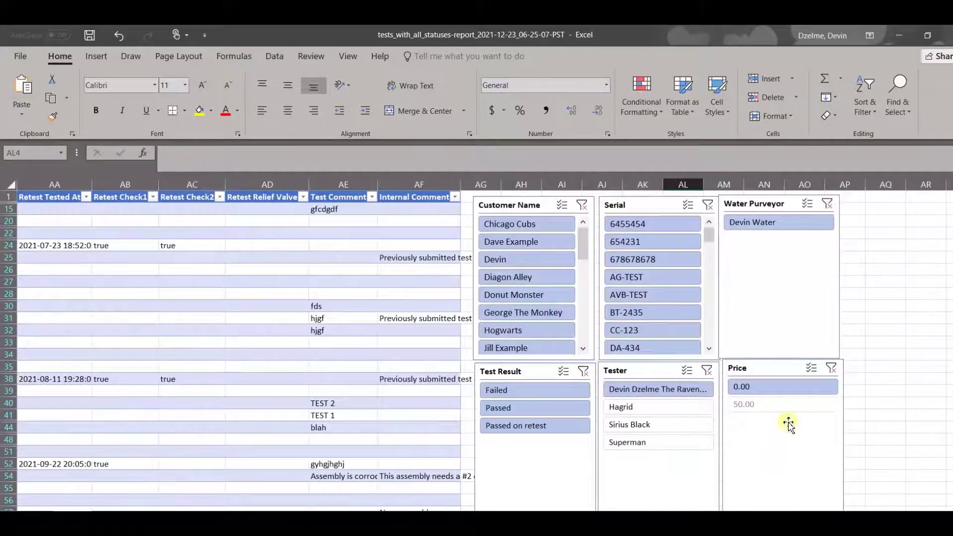
{"action": "left_click", "coordinate": [792, 406]}
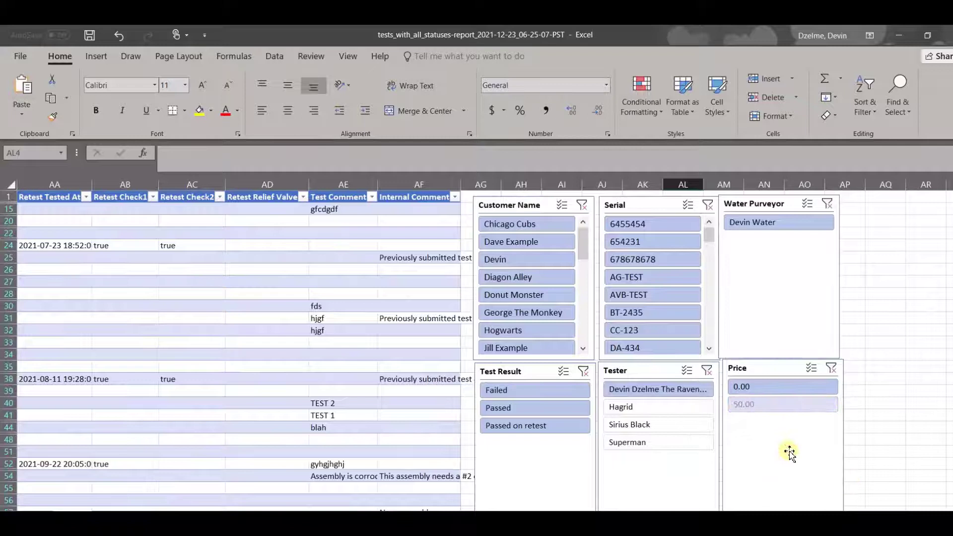
Include the three remaining testers in the Tester filter so that records for all testers are shown.
{"action": "left_click", "coordinate": [677, 410]}
{"action": "left_click", "coordinate": [681, 422]}
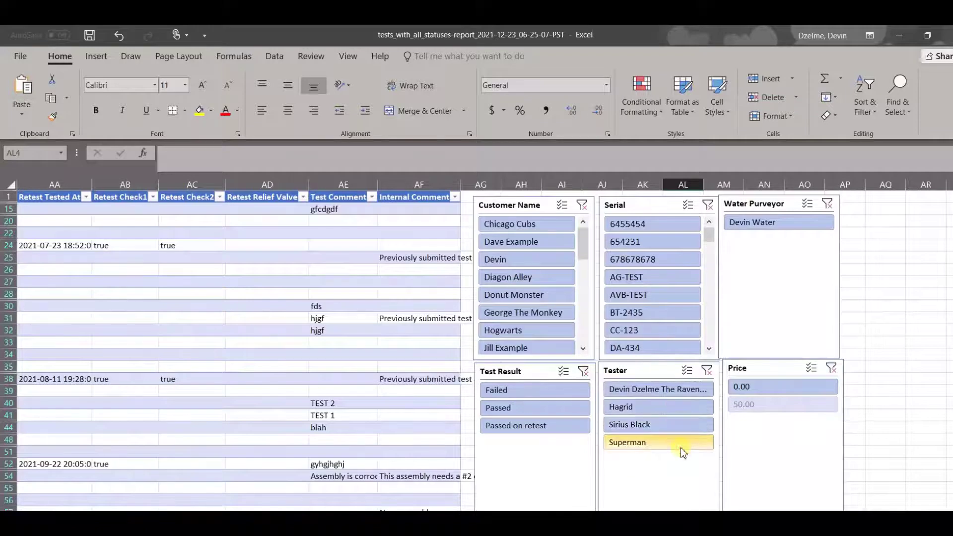
{"action": "left_click", "coordinate": [681, 449]}
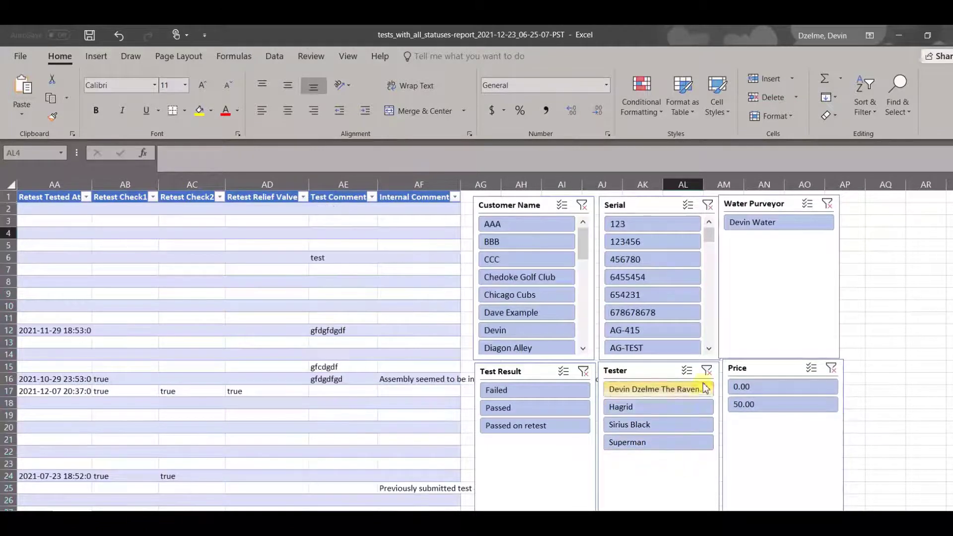
Filter the table to the 0.00 price, and clear the Price filter again.
{"action": "left_click", "coordinate": [804, 386]}
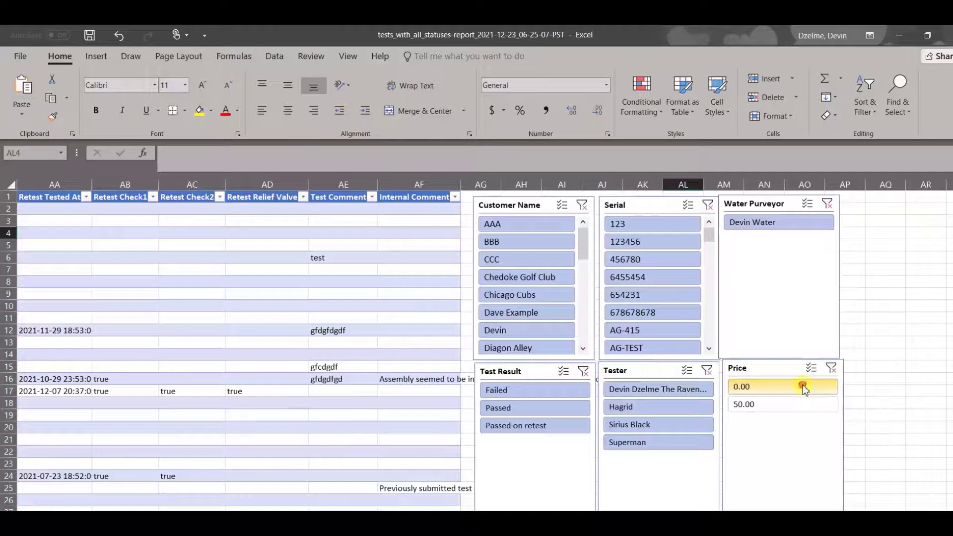
{"action": "left_click", "coordinate": [833, 370]}
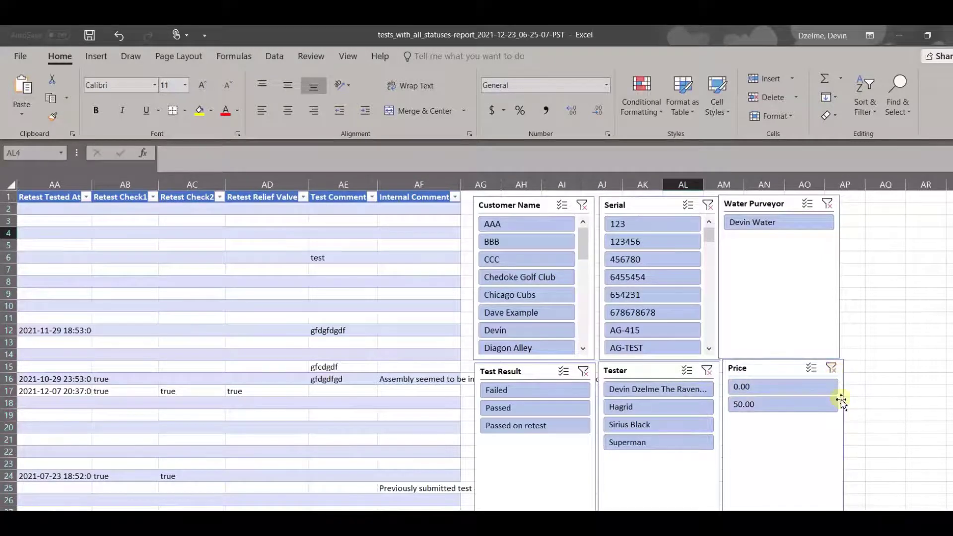
Filter the table to customer AAA to view its records, clear the Customer Name filter and return to the table's first columns.
{"action": "left_click", "coordinate": [552, 223]}
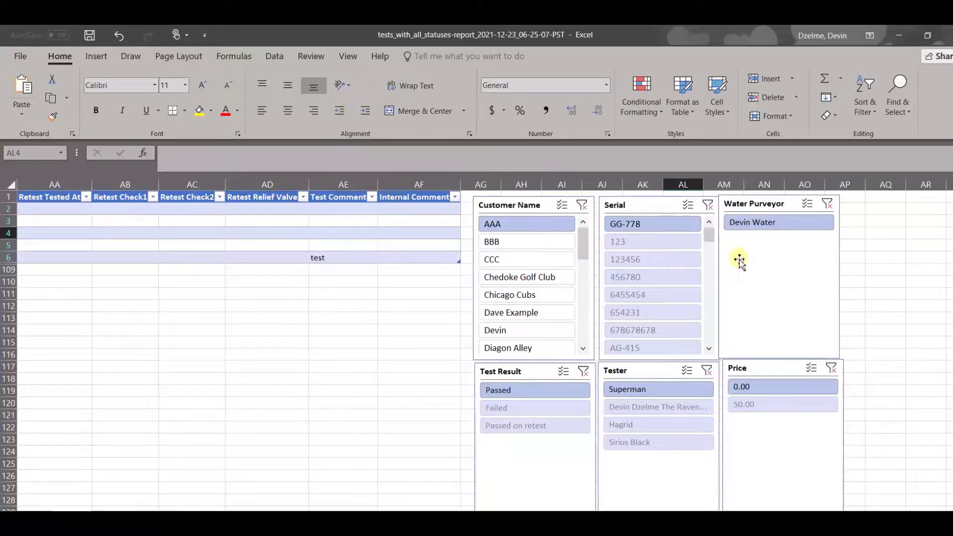
{"action": "left_click", "coordinate": [581, 206]}
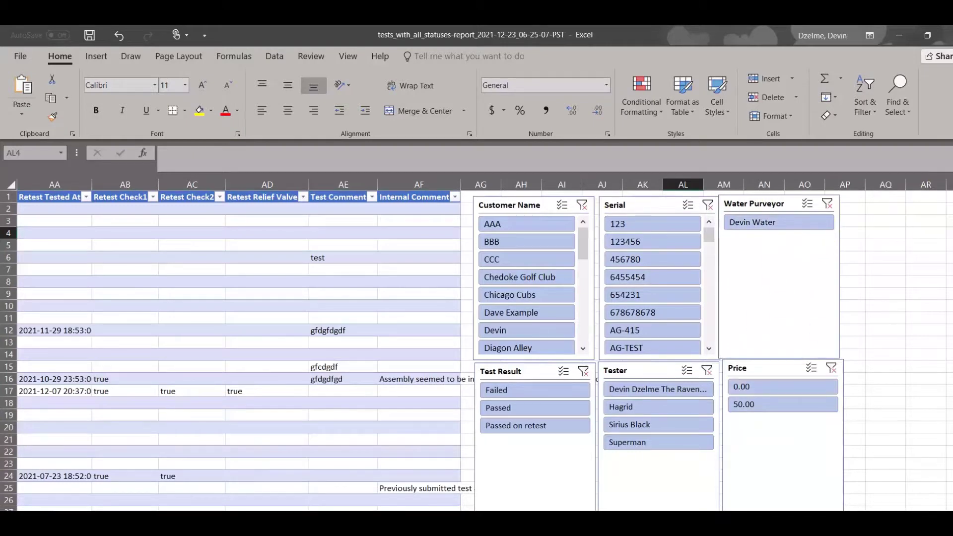
{"action": "scroll", "coordinate": [477, 348], "scroll_direction": "left", "scroll_amount": 10}
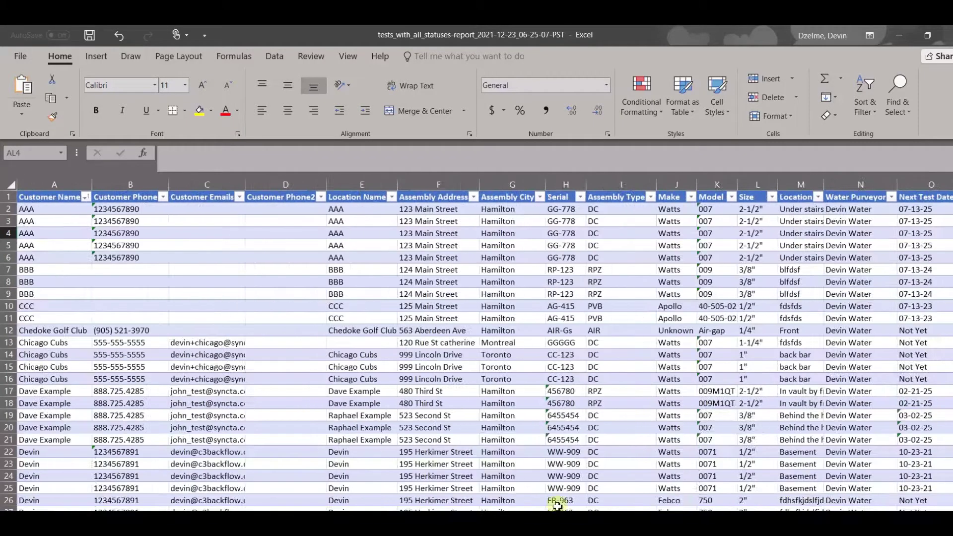